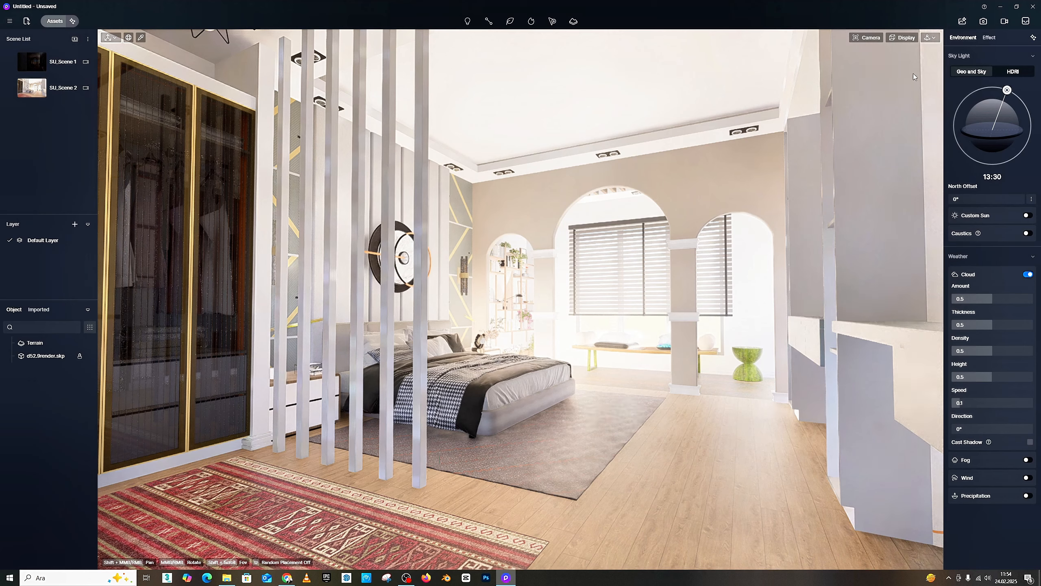
Step: Switch the viewport navigation mode from Orbit to Fly
click(934, 38)
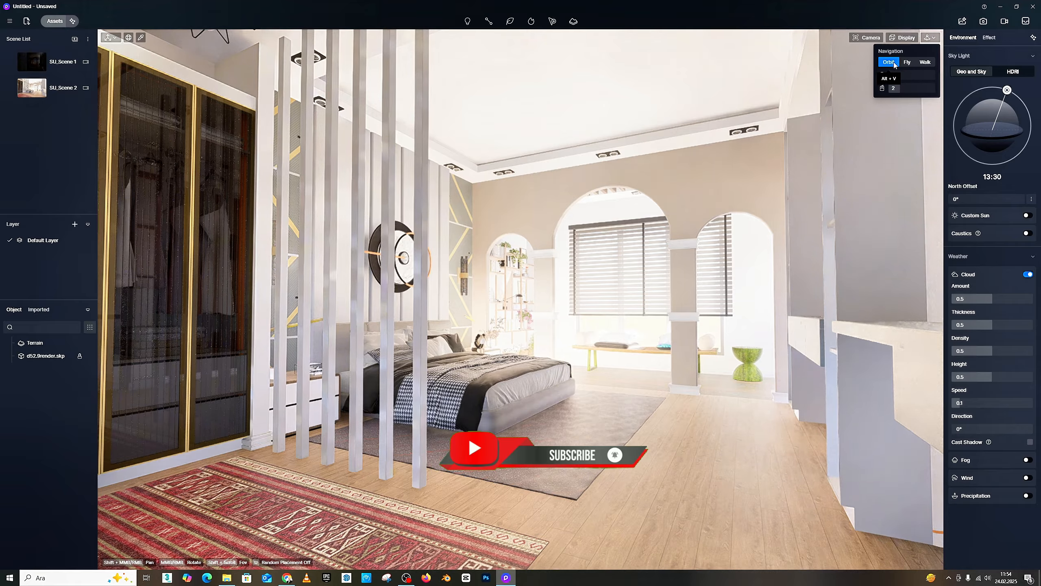
middle_drag(594, 237, 565, 236)
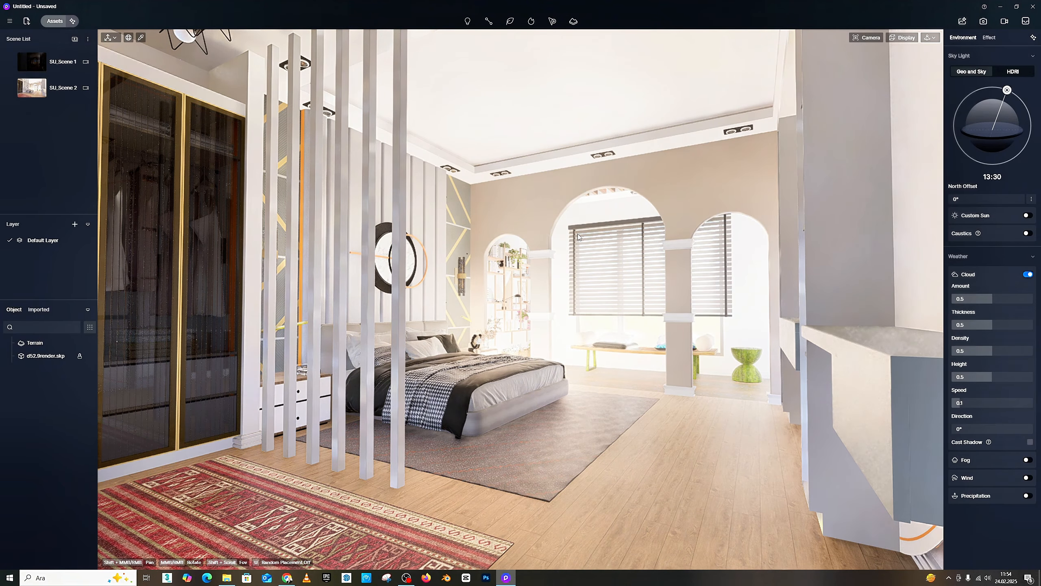
click(931, 38)
click(910, 61)
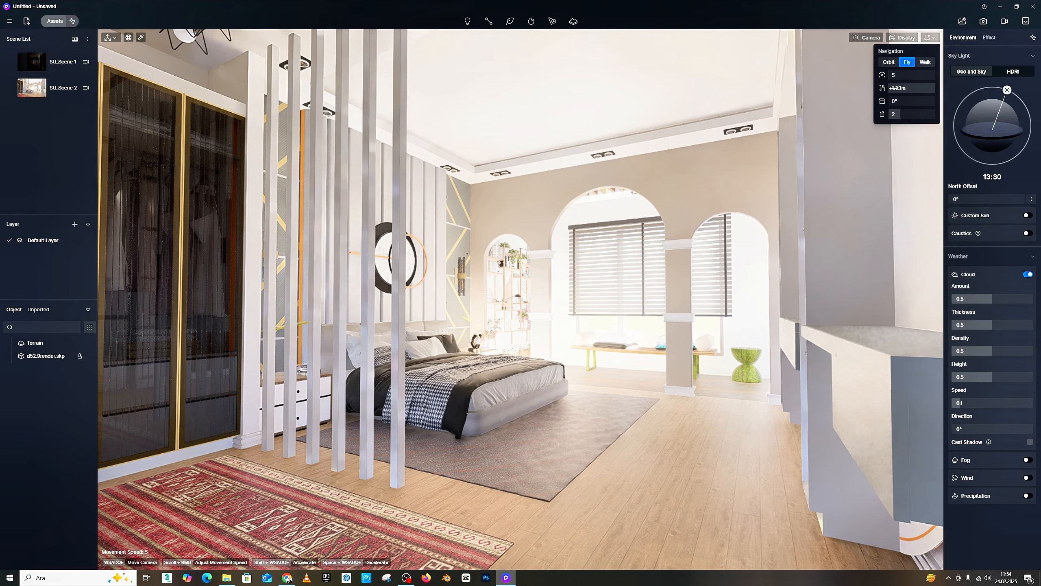
Step: Try camera heights of 1.7 m and 1.2 m in the Fly navigation settings
mouse_move(898, 90)
mouse_down()
mouse_move(912, 90)
mouse_move(900, 90)
mouse_up()
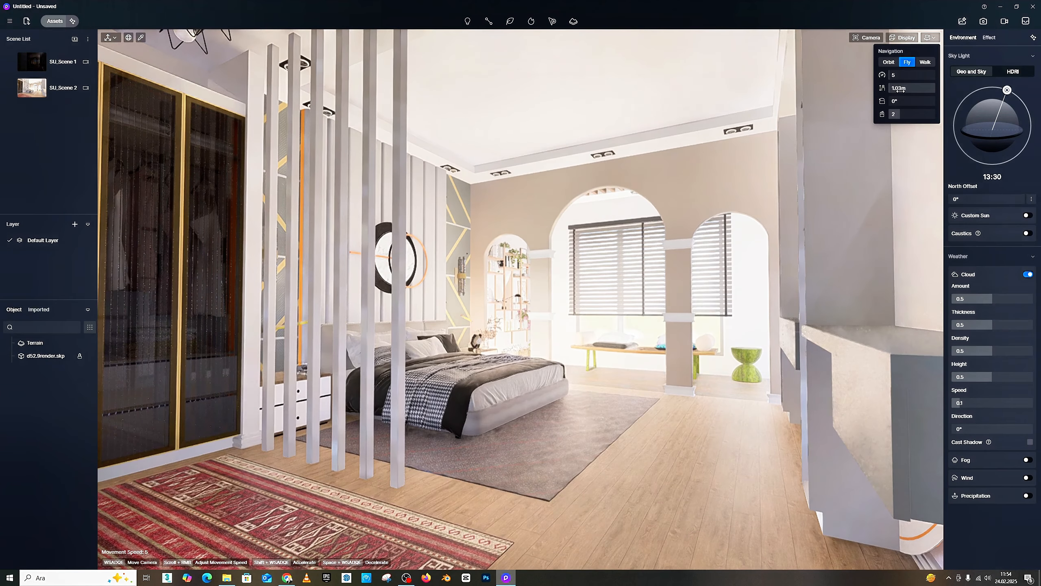
click(905, 88)
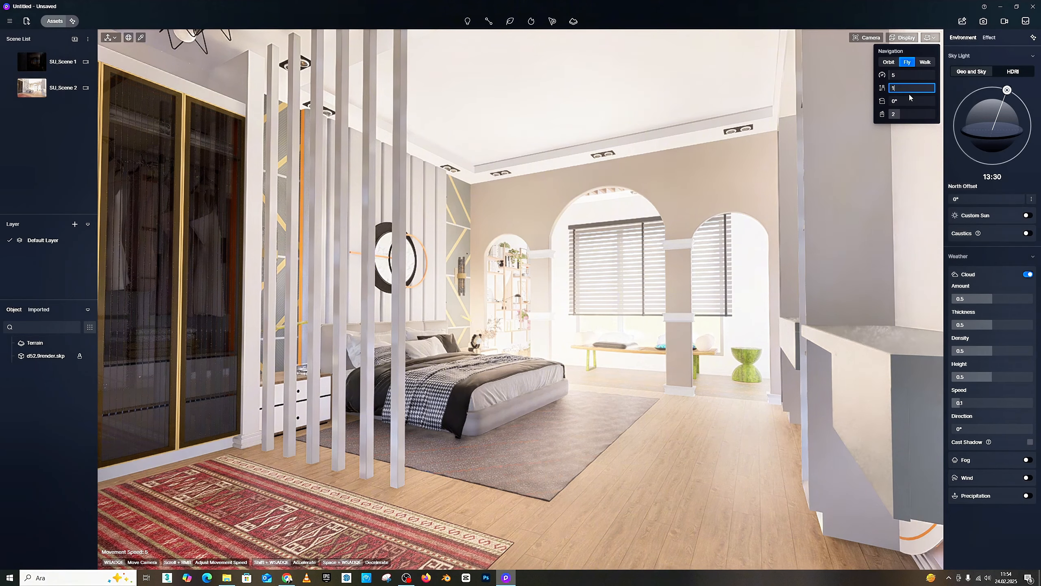
text(1.7)
key(Return)
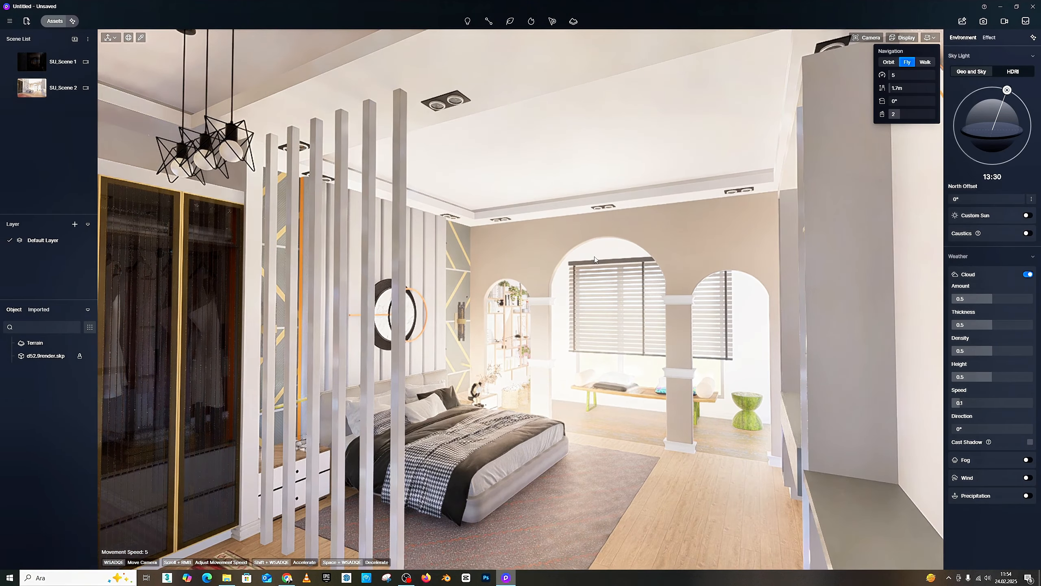
click(915, 89)
text(1)
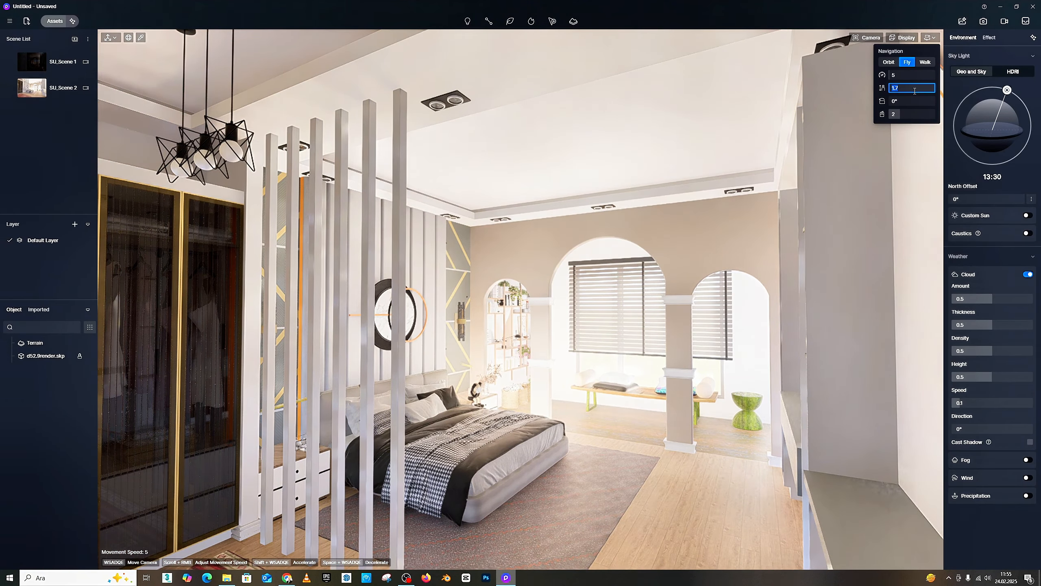
text(.2)
key(Return)
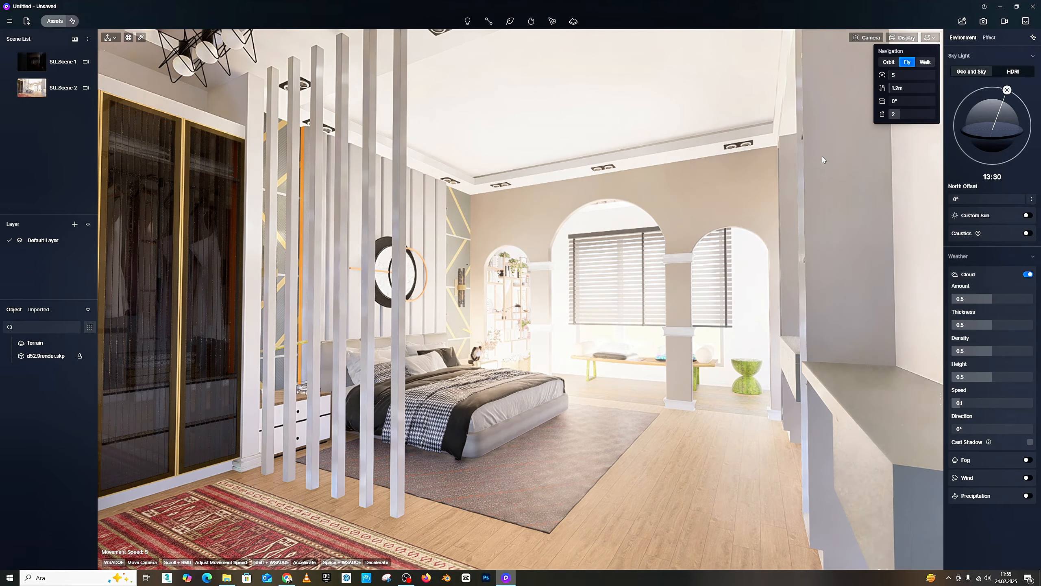
Step: Set the Fly camera height to 1 m
click(904, 90)
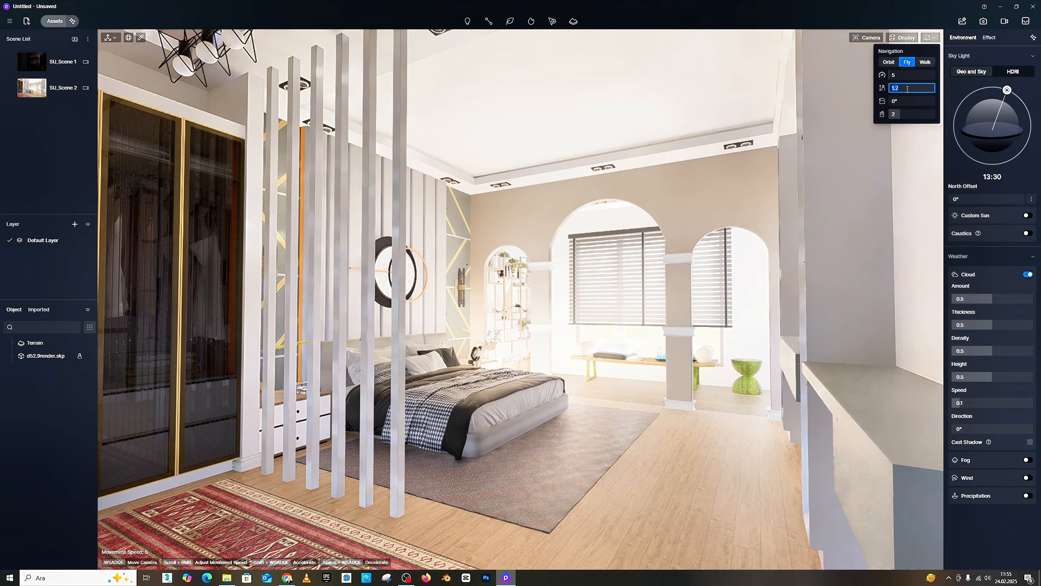
text(1)
key(Return)
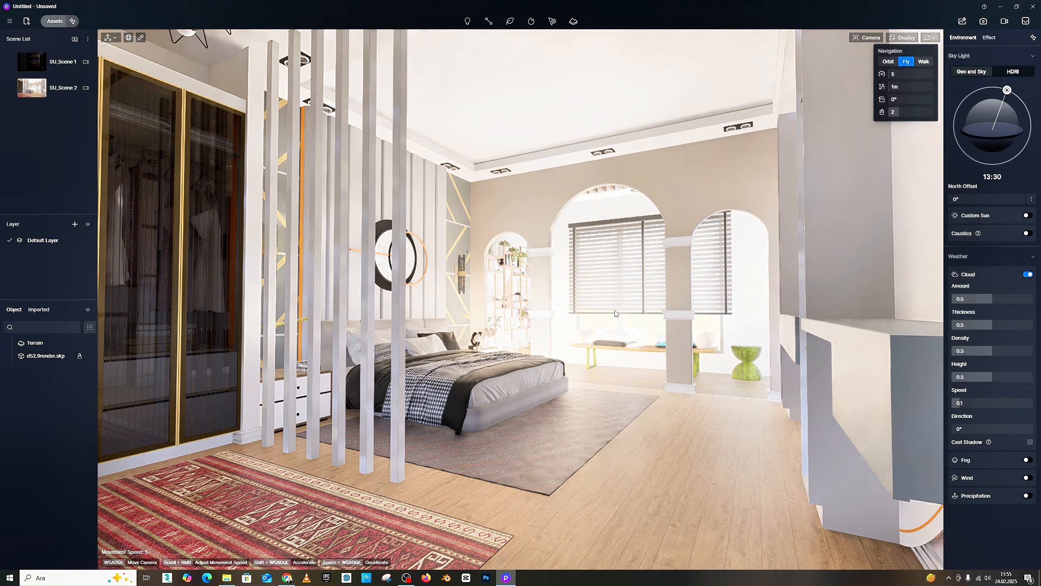
Step: Fly and turn the camera inside the bedroom to frame the slatted partition, the bed and the arched window area
key(w)
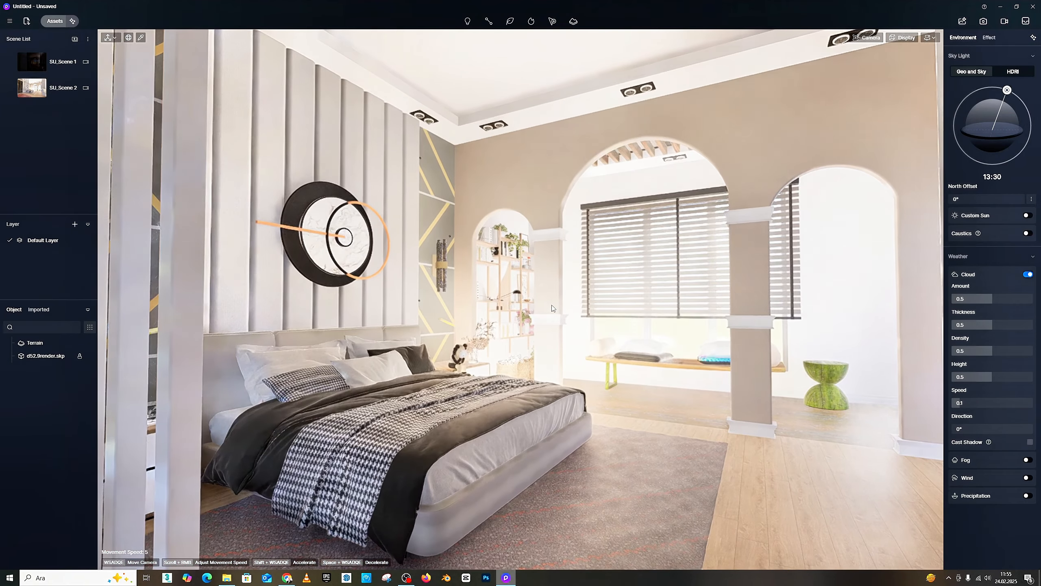
key(a)
mouse_move(566, 302)
right_down()
mouse_move(509, 324)
mouse_move(523, 323)
mouse_move(471, 323)
mouse_move(599, 318)
mouse_move(597, 297)
mouse_move(558, 309)
mouse_move(487, 307)
mouse_move(553, 309)
right_up()
key(s)
key(s)
key(w)
key(s)
key(w)
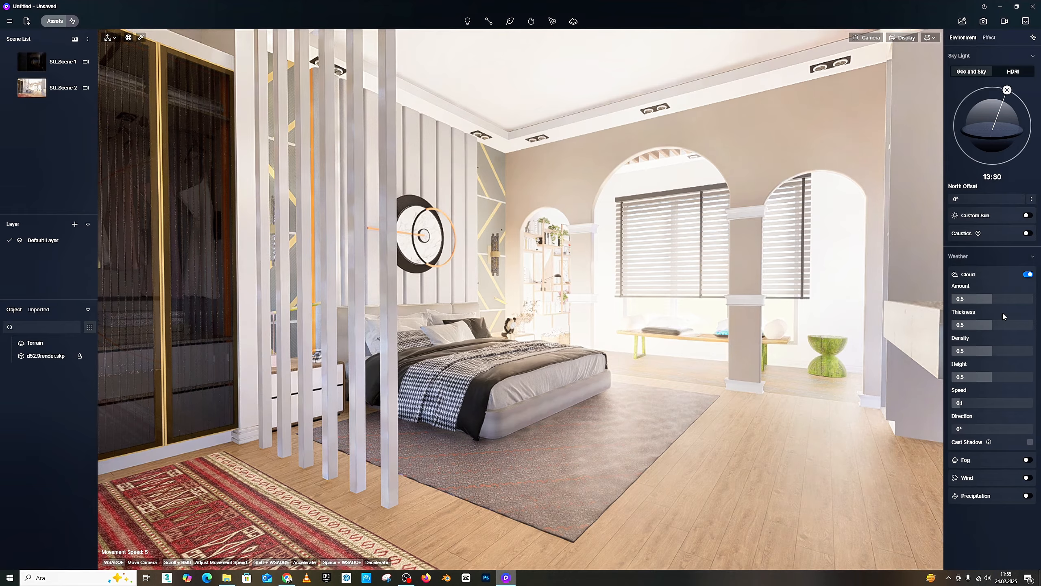
Step: Set the sky light's time of day to 10:29
drag(1003, 99, 975, 78)
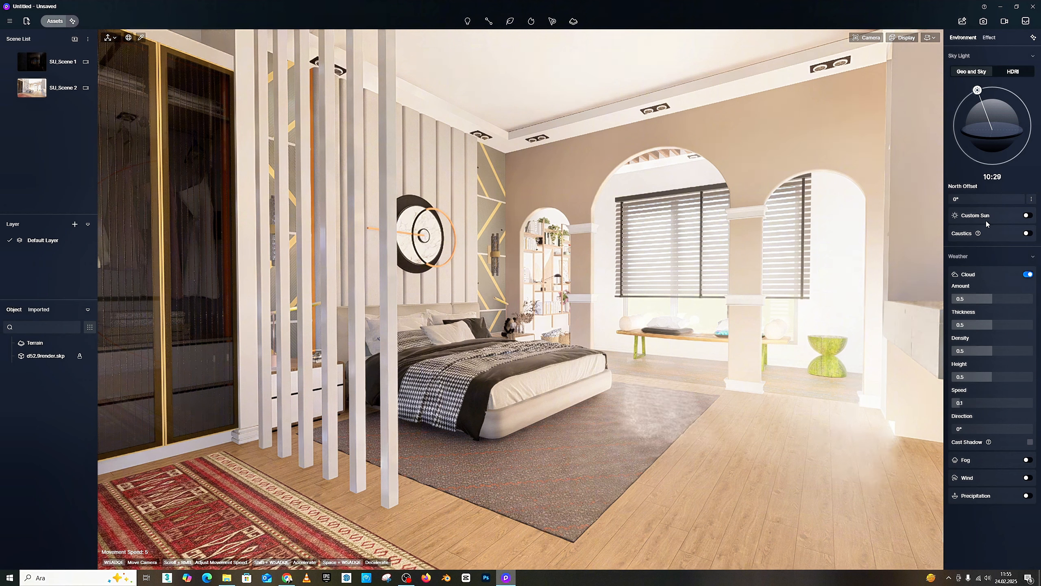
click(990, 38)
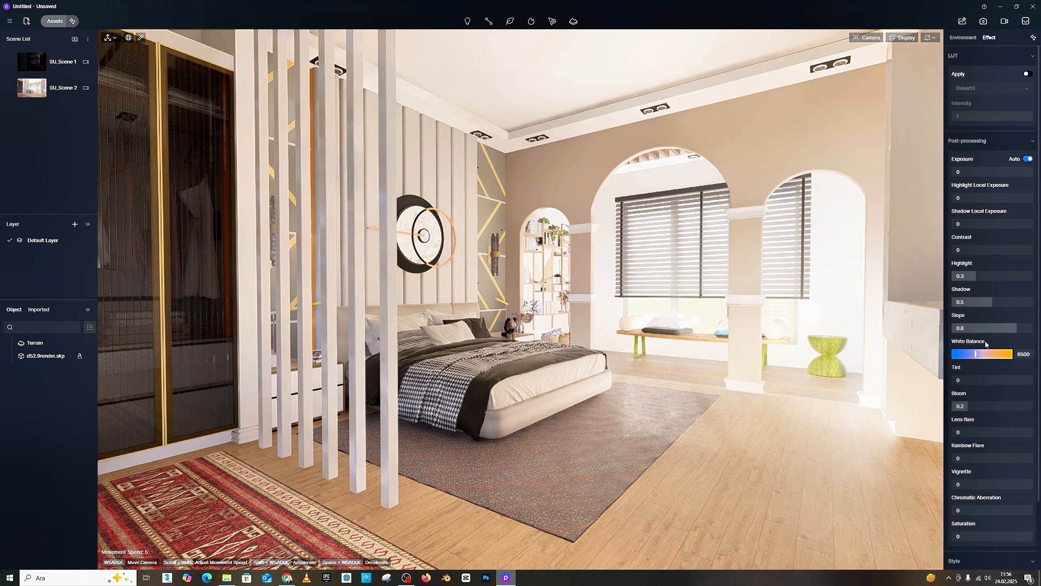
click(971, 38)
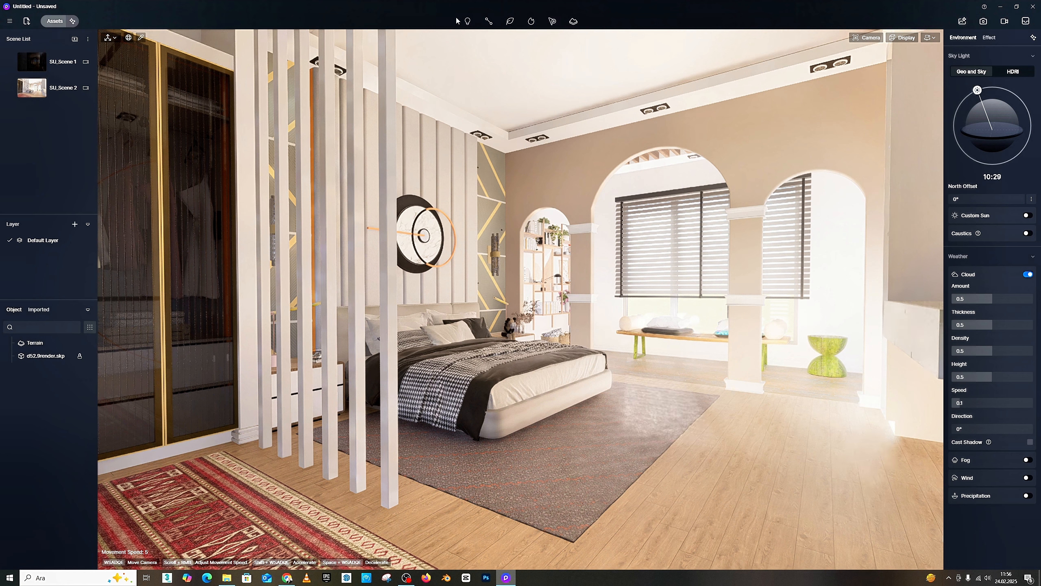
click(468, 22)
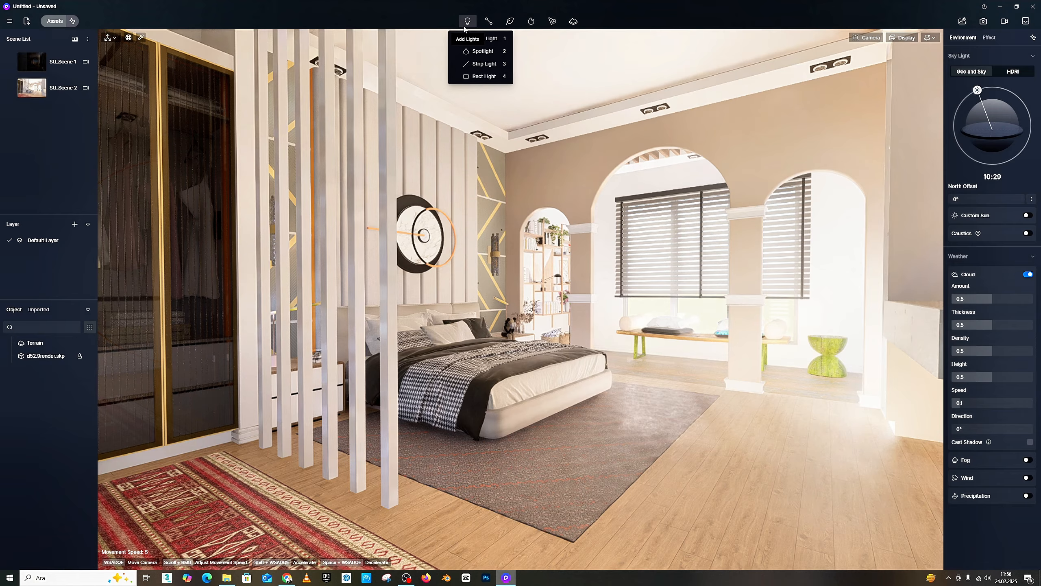
Step: Set the camera's focal length to 35 mm
click(862, 38)
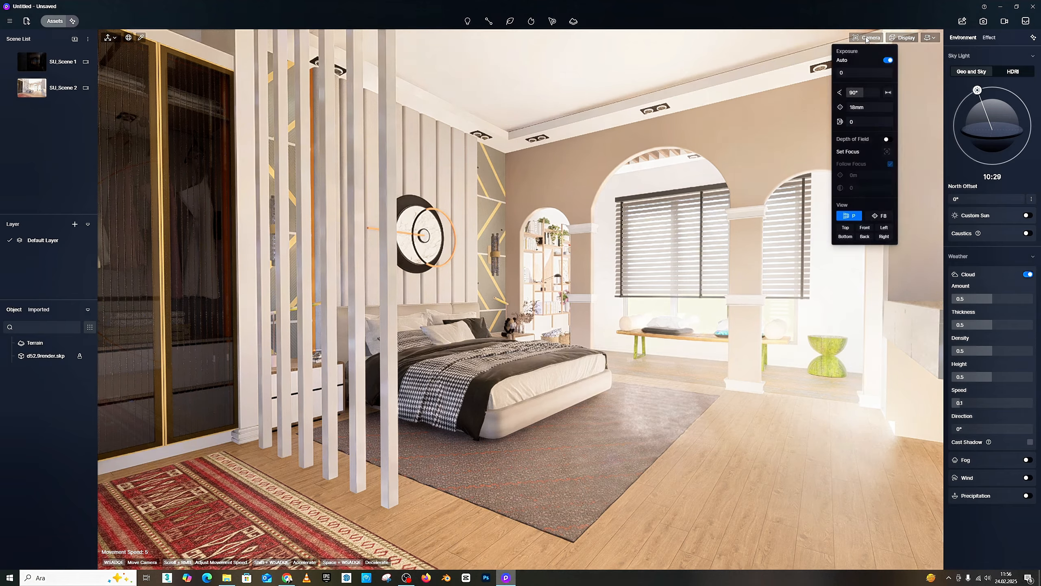
click(857, 109)
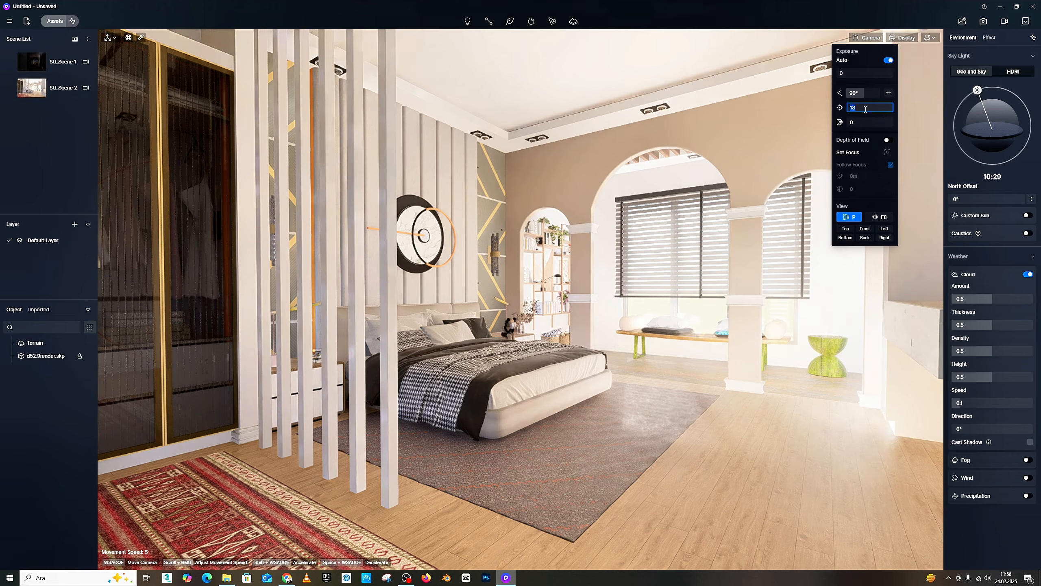
key(Return)
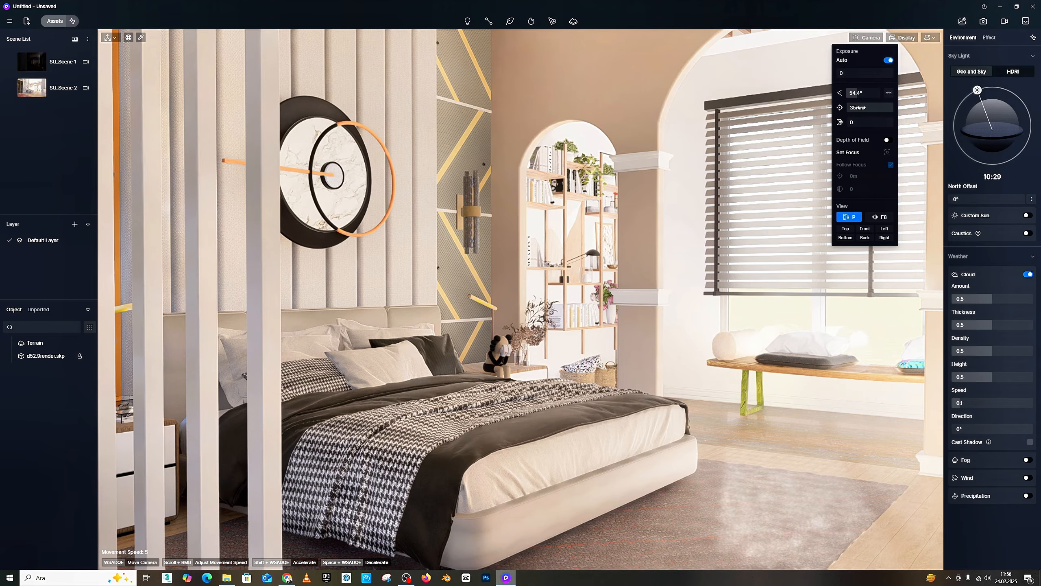
click(864, 107)
Step: Preview the two-point perspective and the orthographic camera views of the model, and return to the perspective view
click(880, 217)
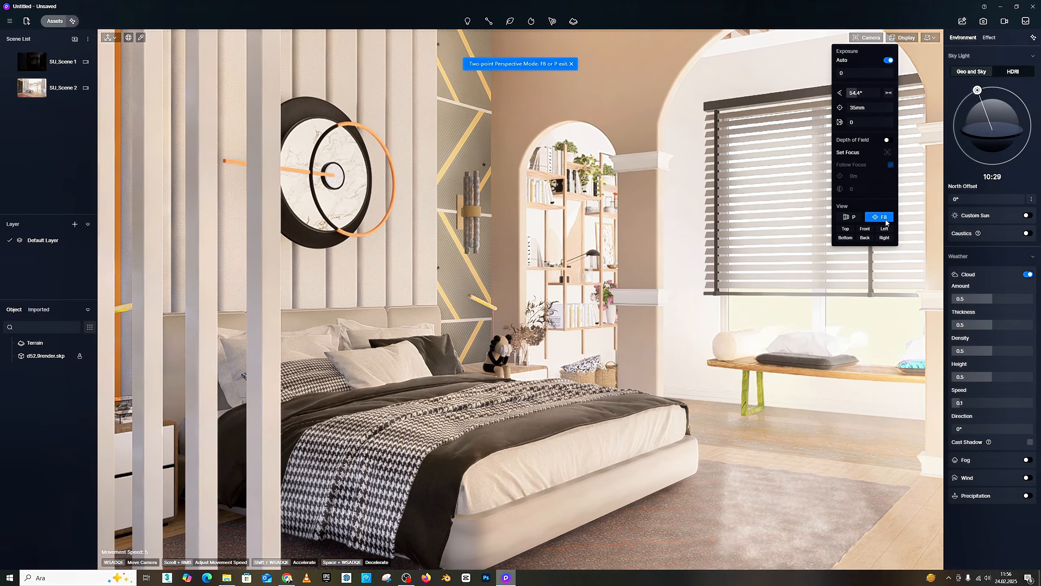
click(849, 217)
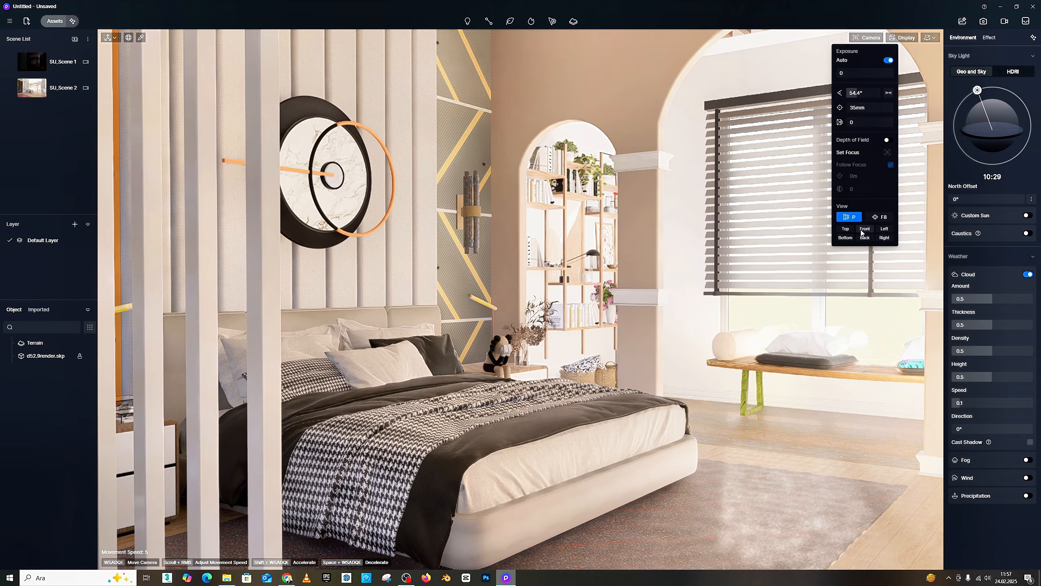
click(864, 229)
click(846, 229)
click(847, 238)
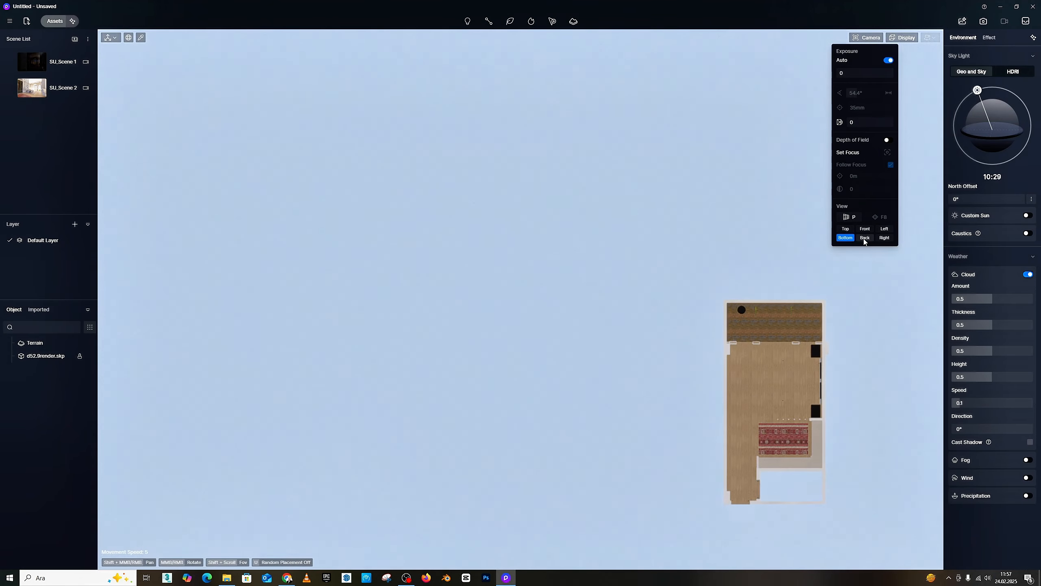
click(865, 240)
click(884, 238)
click(882, 229)
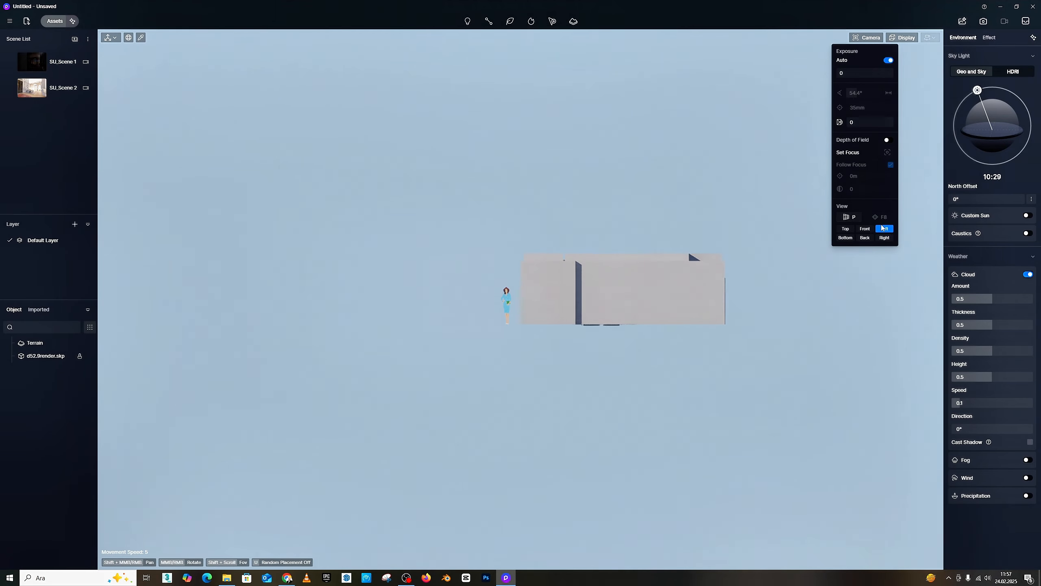
click(847, 217)
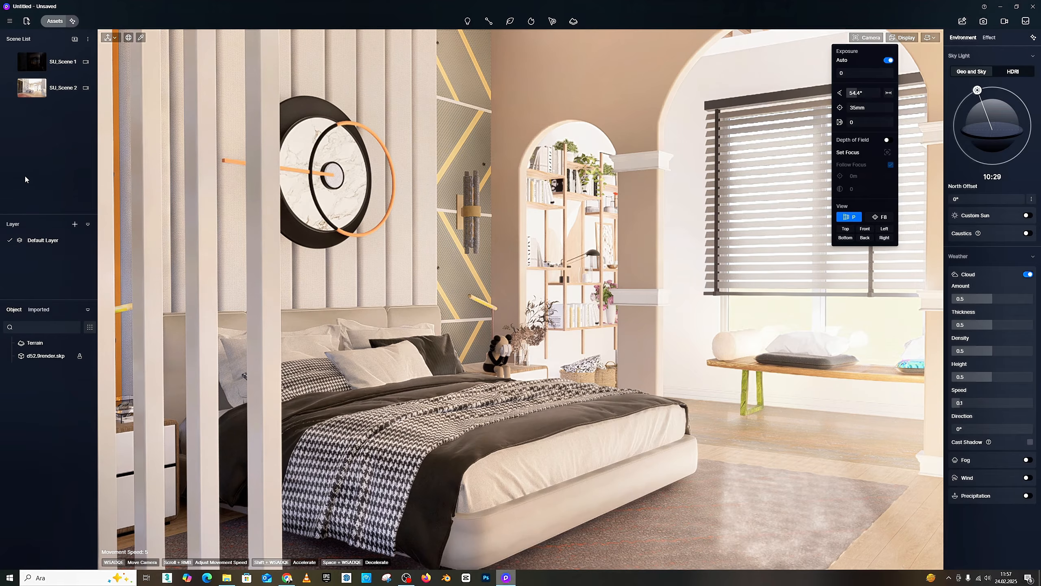
Step: Lower the camera in front of the bed and save the view as a new scene
key(e)
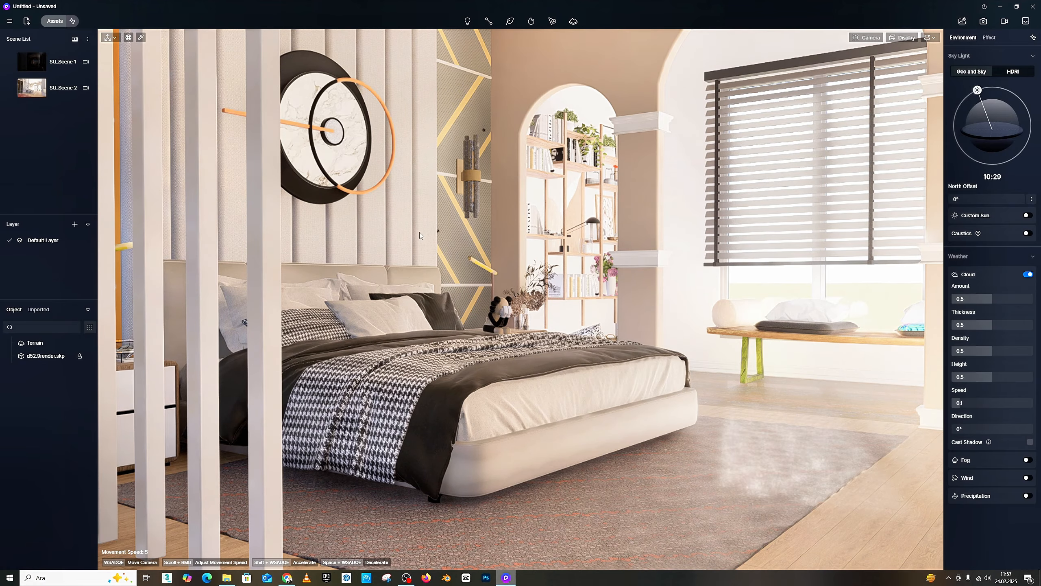
click(75, 39)
click(41, 118)
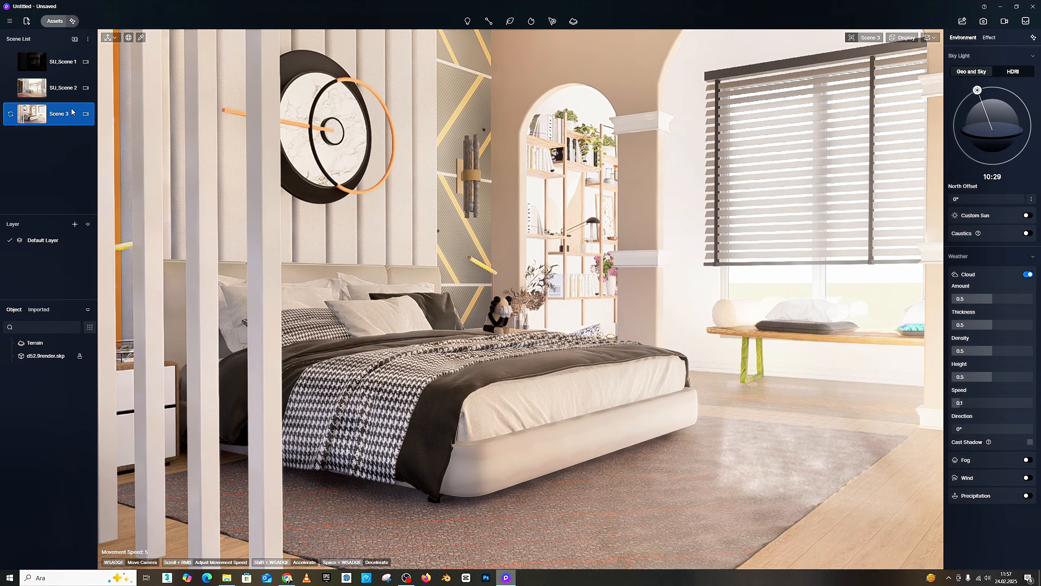
Step: Compare the views of SU_Scene 2 and SU_Scene 1, ending on Scene 3
click(50, 87)
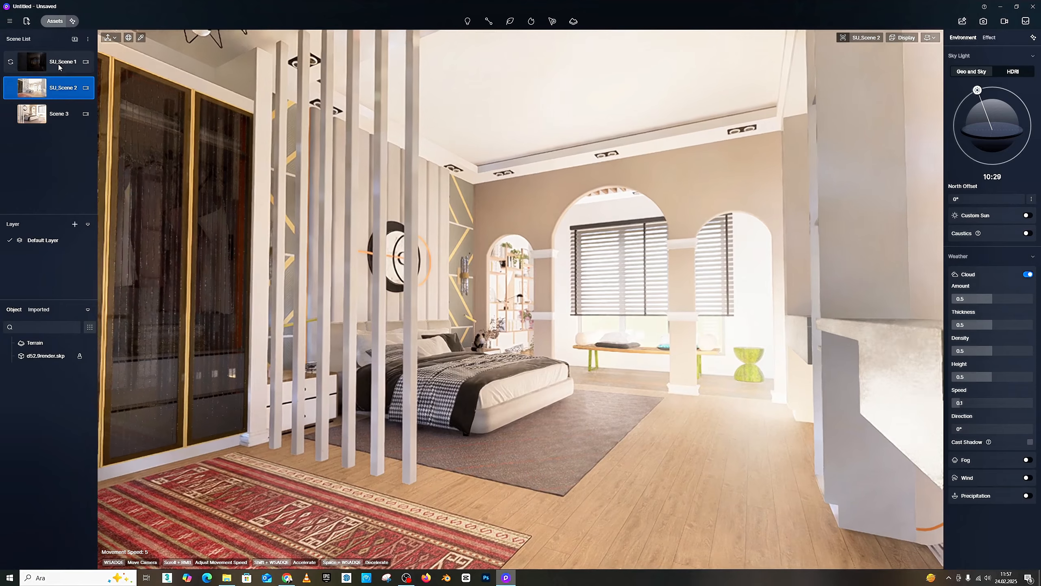
click(59, 64)
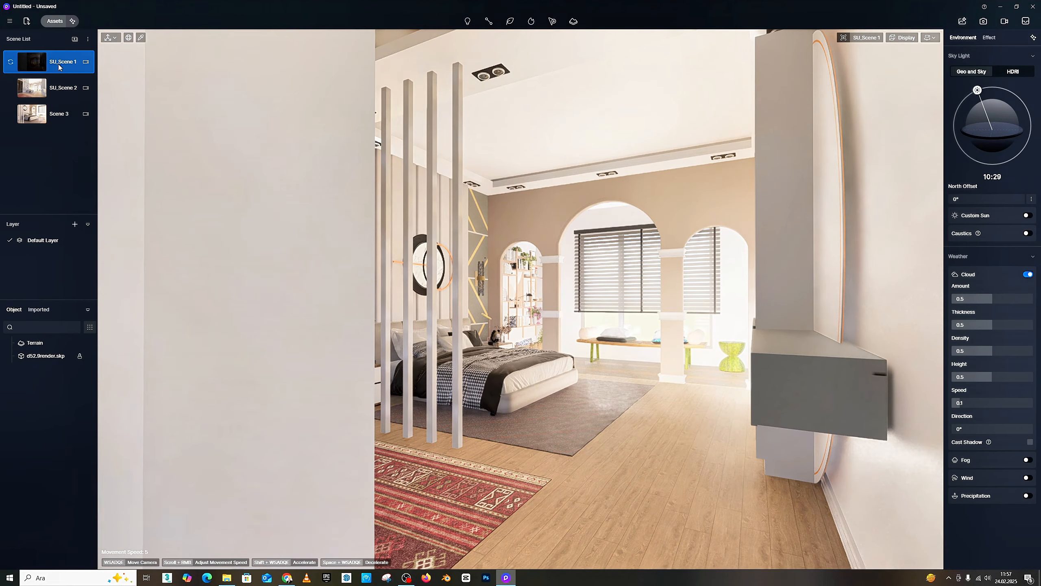
click(60, 90)
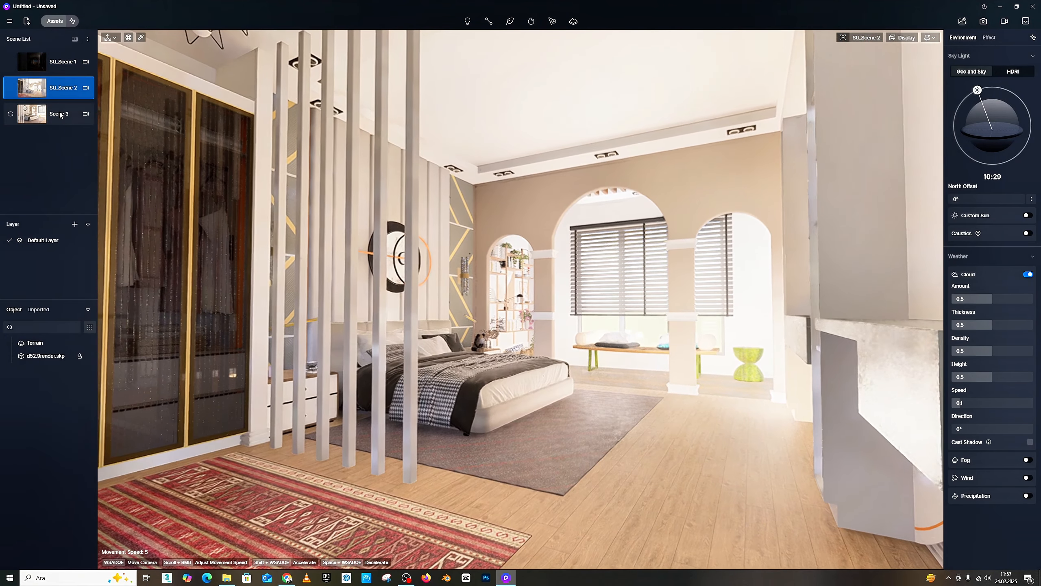
click(60, 114)
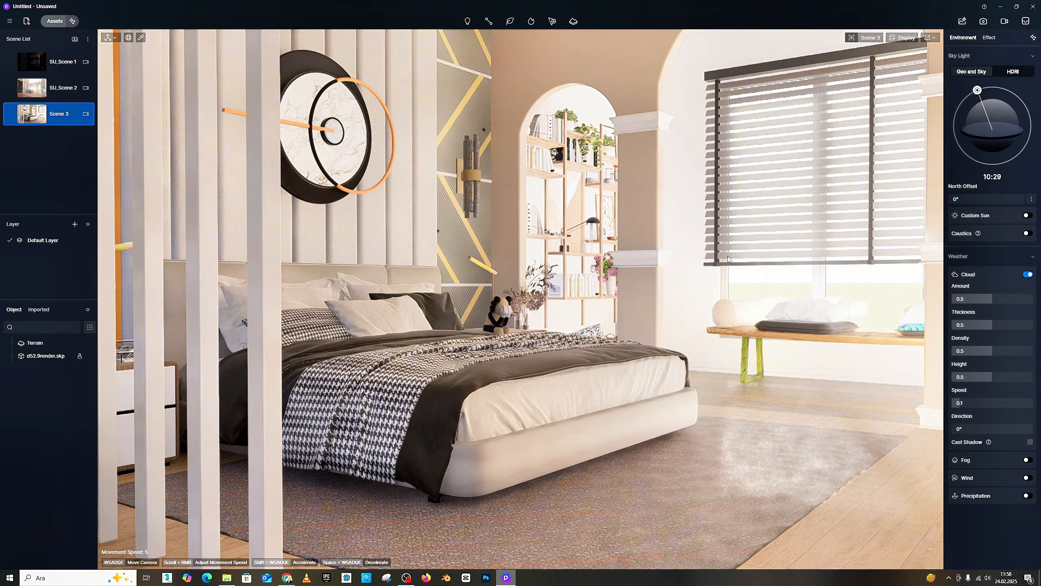
Step: Switch the sky light to HDRI, update Scene 3 with it, and compare the result with SU_Scene 2
click(1012, 71)
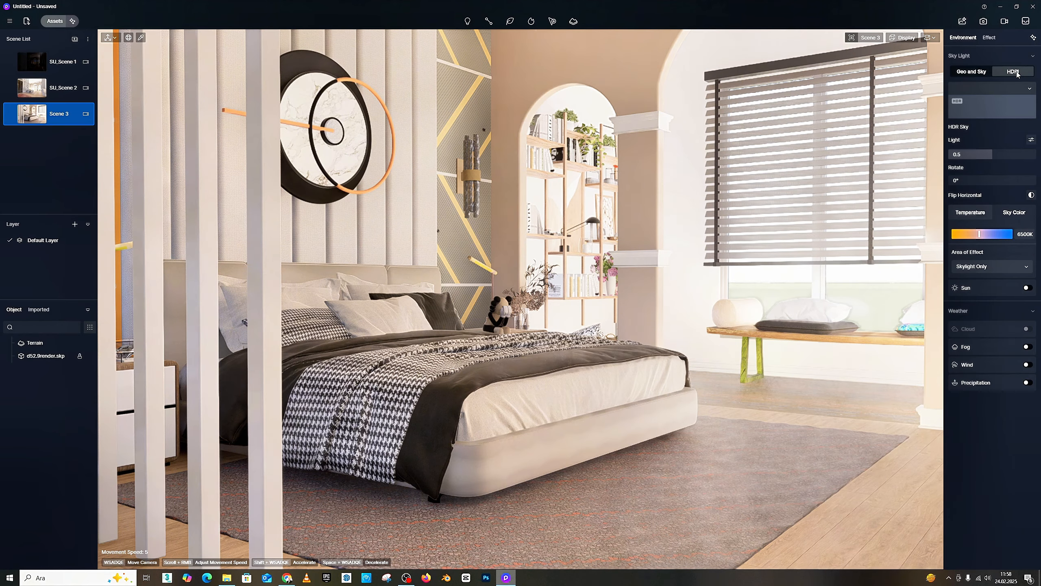
click(11, 116)
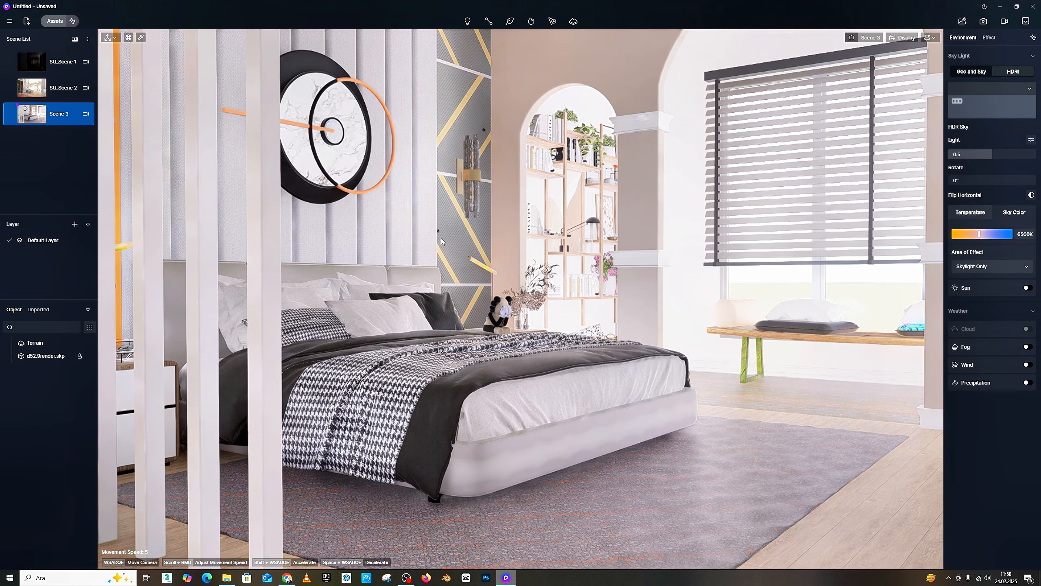
click(62, 87)
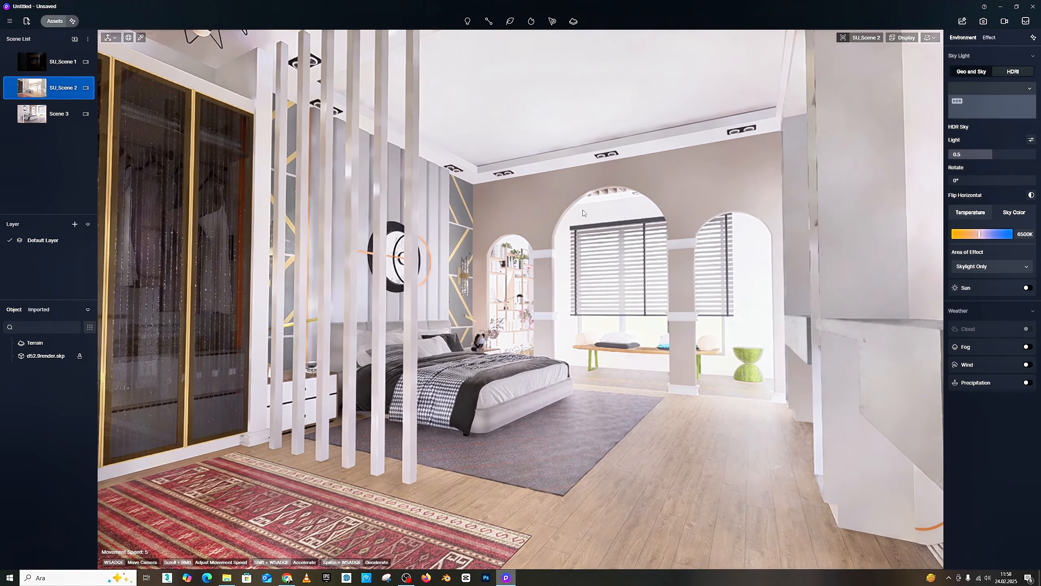
click(82, 113)
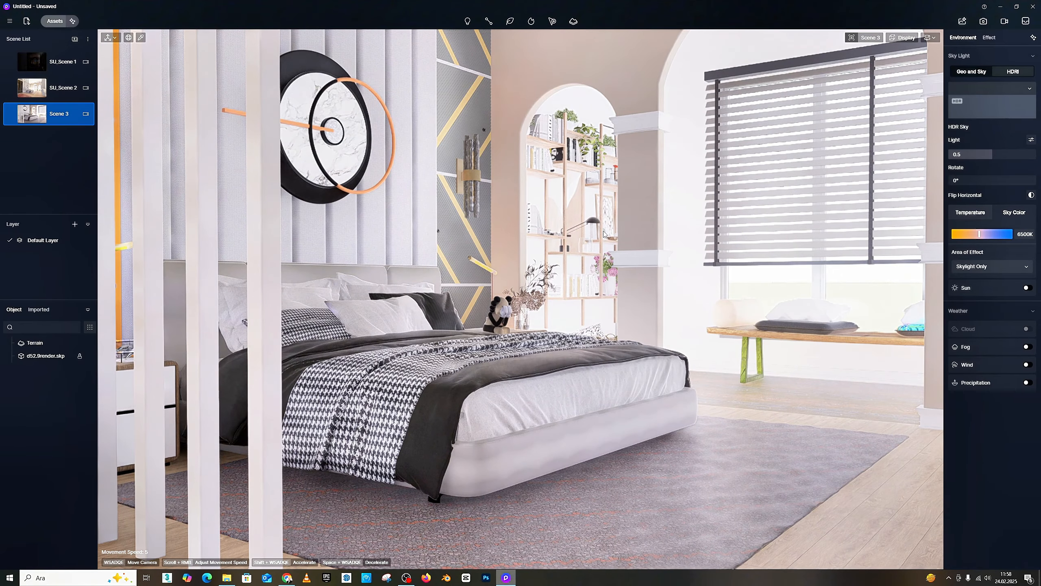
Step: Open the online asset library, place its window over the middle of the viewport, and browse the particle, scatter and HDRI assets
click(53, 22)
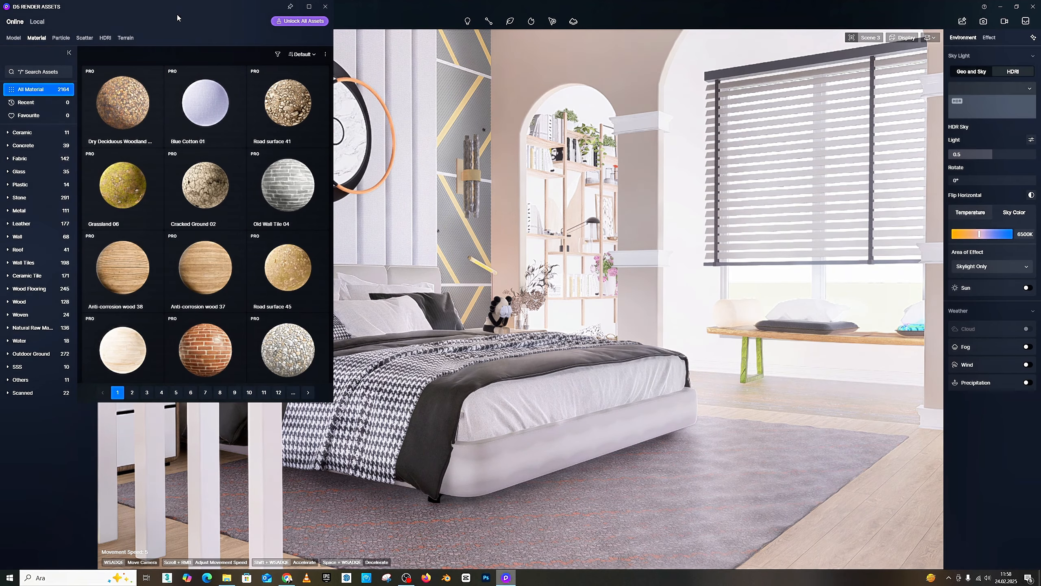
drag(241, 10, 518, 80)
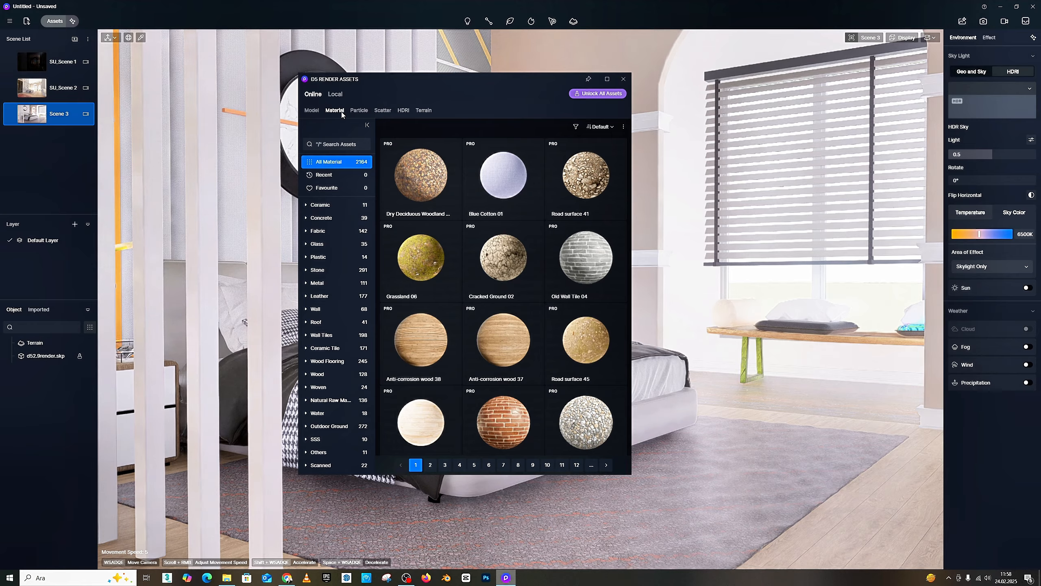
click(358, 111)
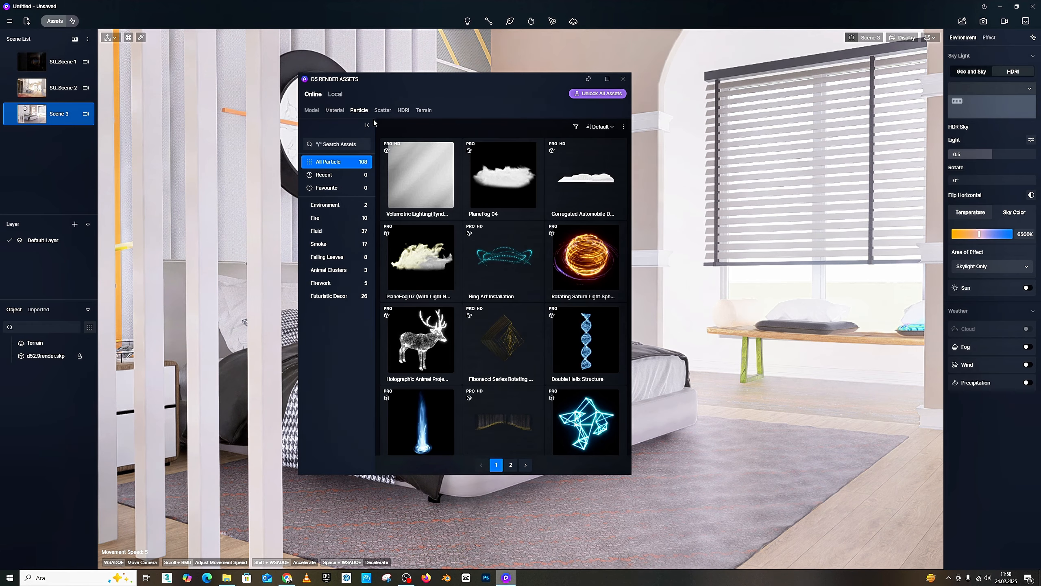
click(382, 110)
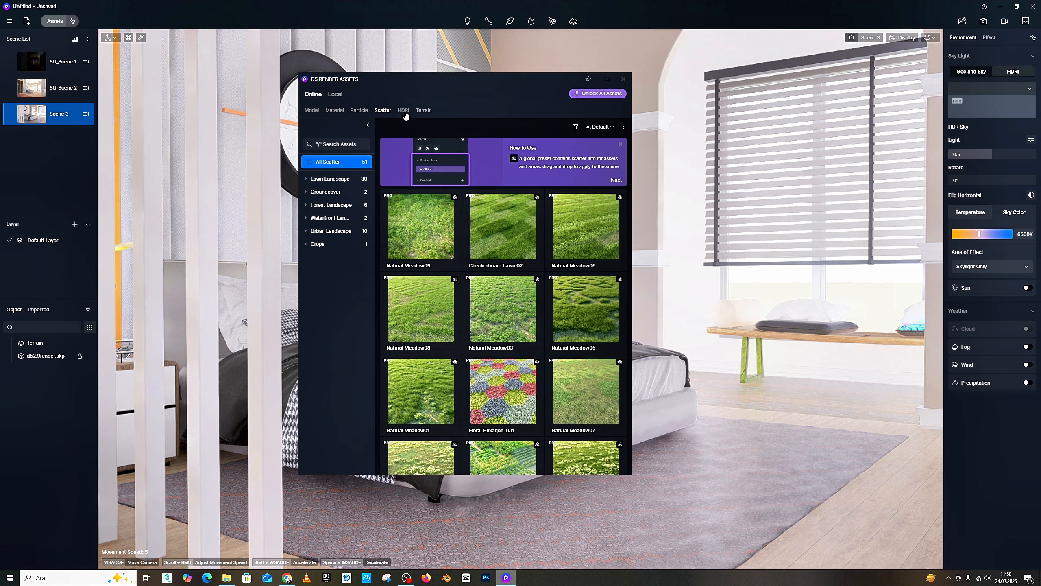
click(403, 111)
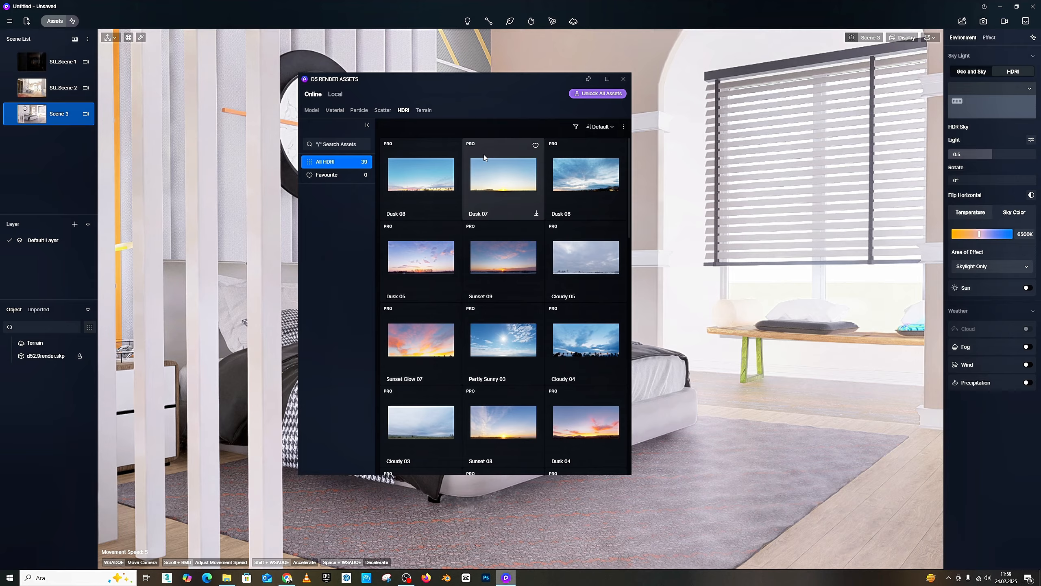
Step: Look through the material and model assets, and bring up the subscription plans for unlocking all assets
click(335, 110)
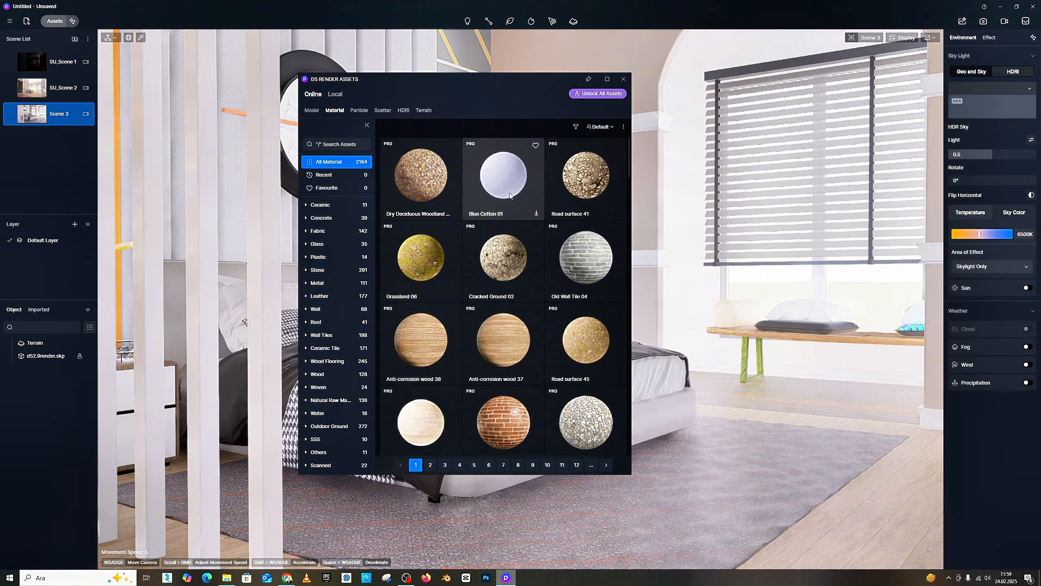
click(312, 112)
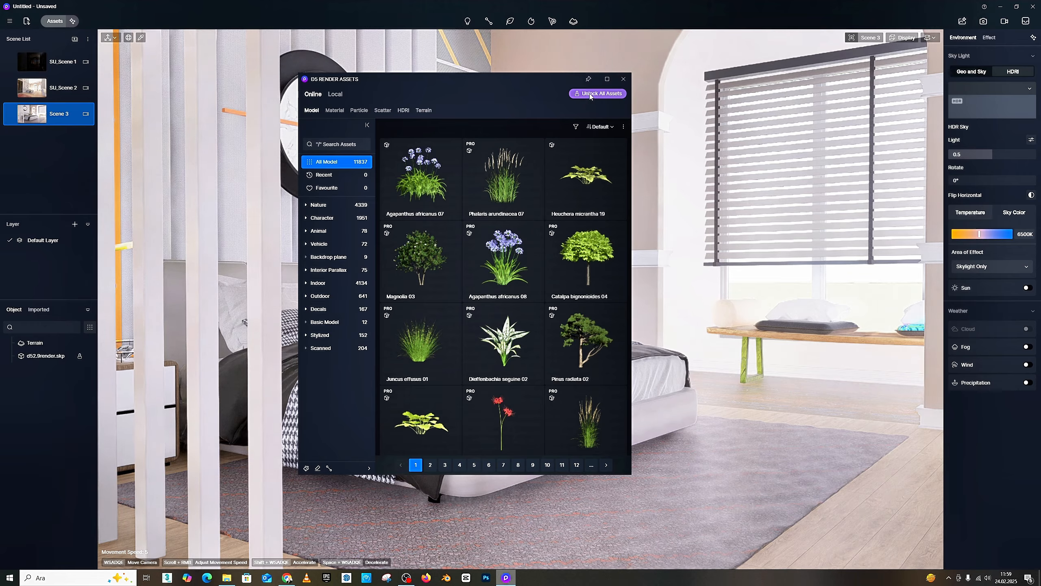
click(590, 96)
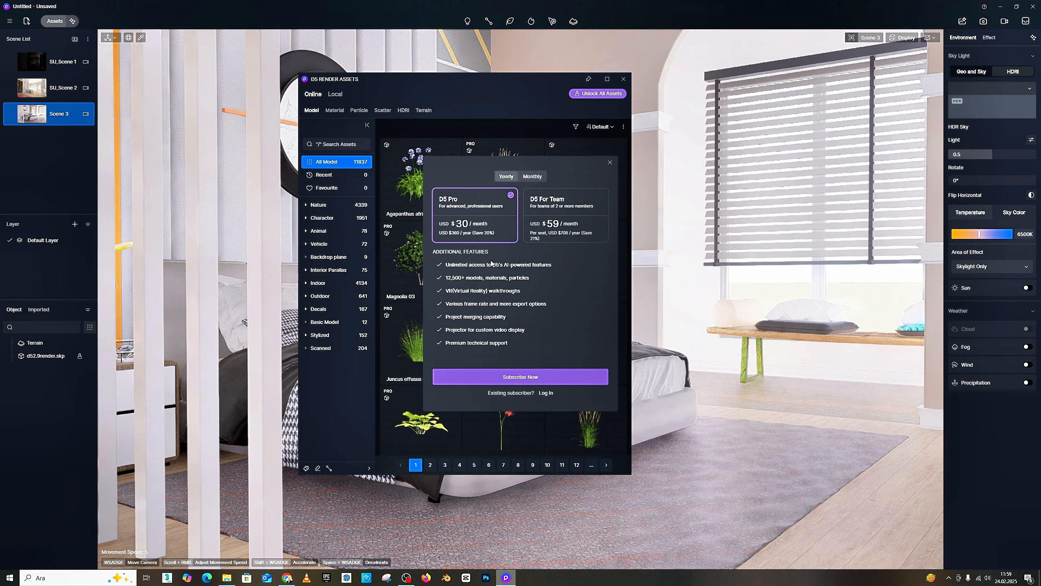